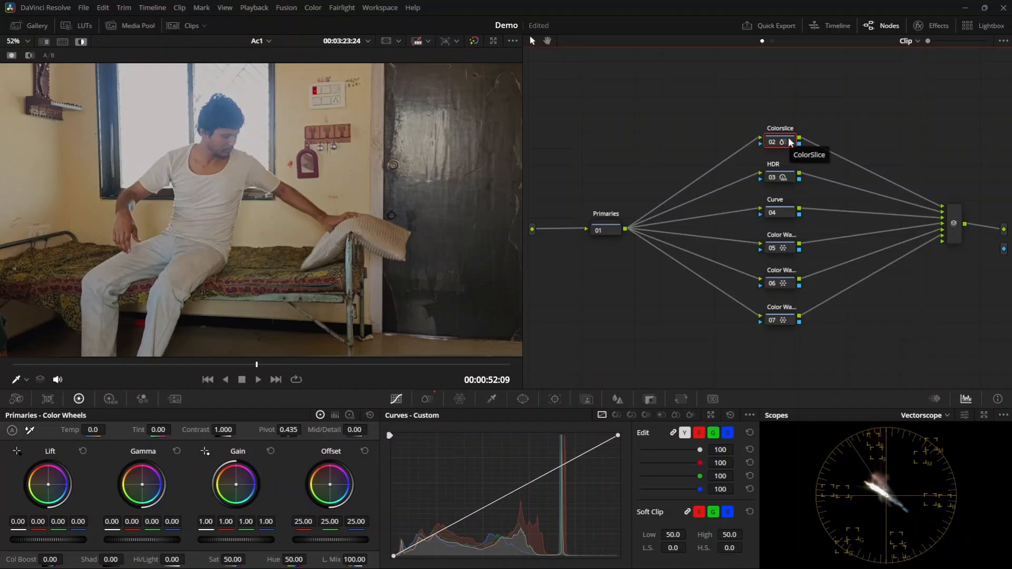
Add a layer node labelled Qualifier, sample the wall shelf's colour with the HSL qualifier and turn on the selection highlight
key("alt+l")
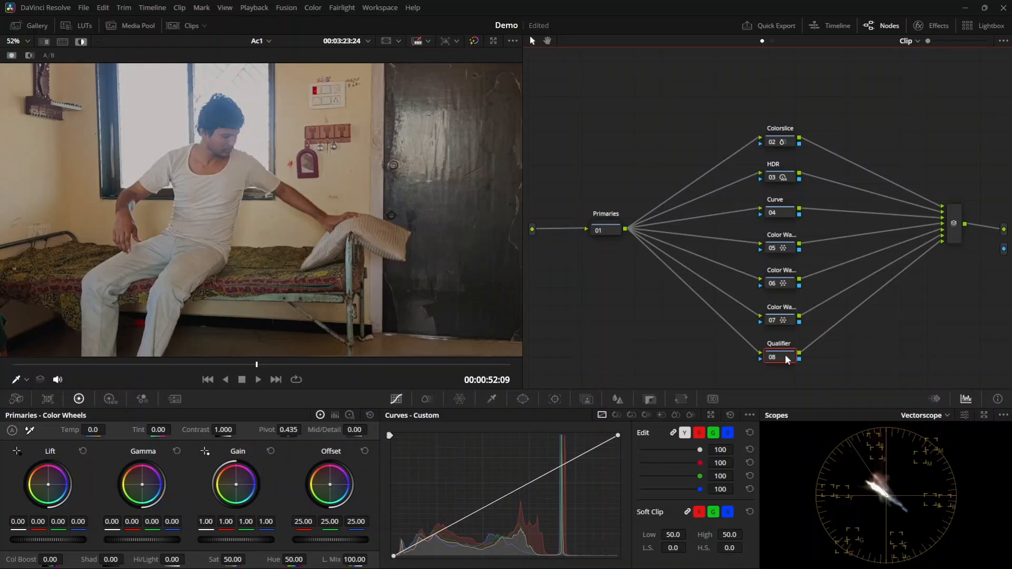
left_click(494, 401)
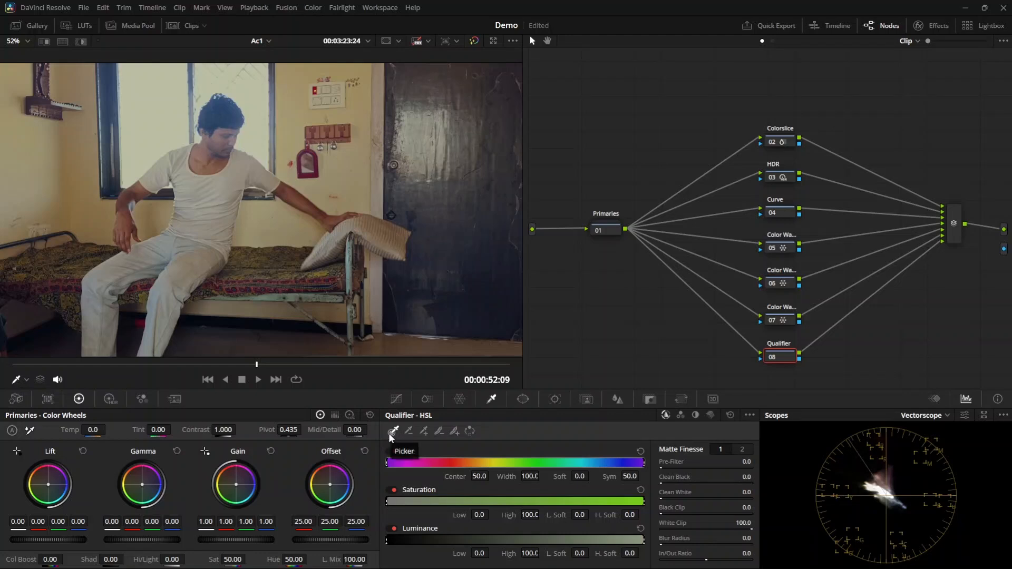
left_click(47, 81)
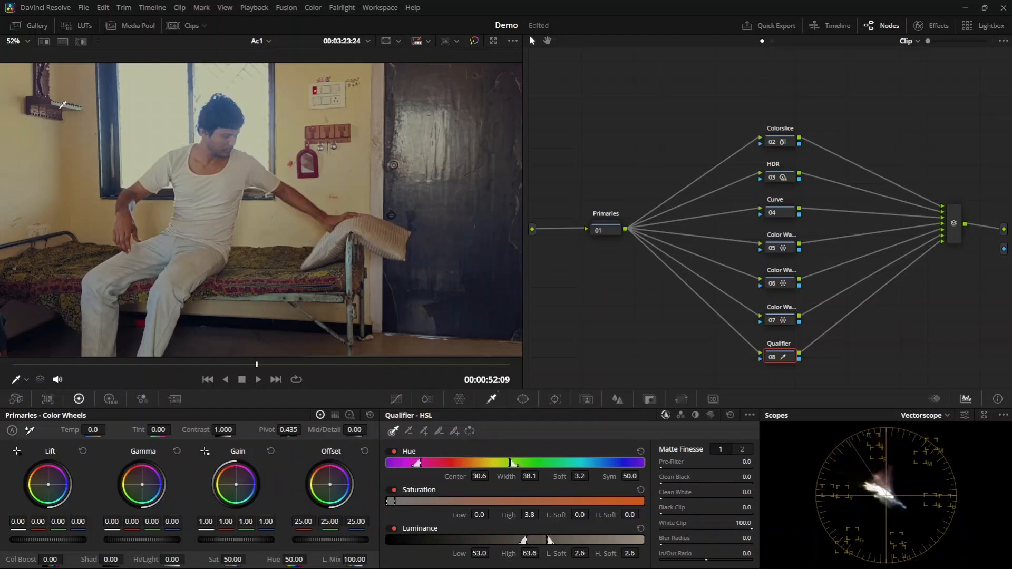
left_click(83, 41)
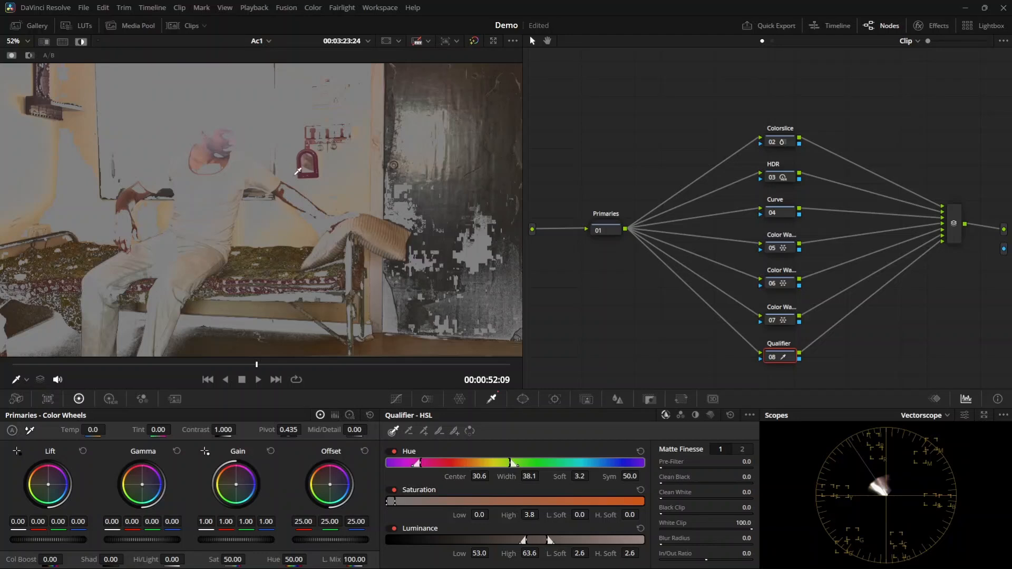
Subtract the man's skin colour from the HSL key and add the shelf's colour range back into the key
left_click(408, 435)
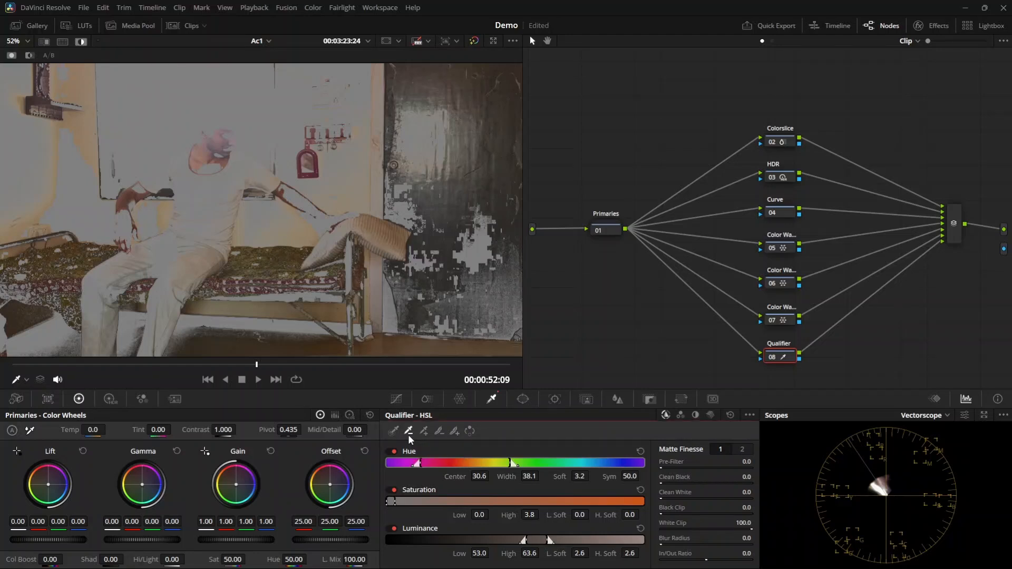
left_click(203, 172)
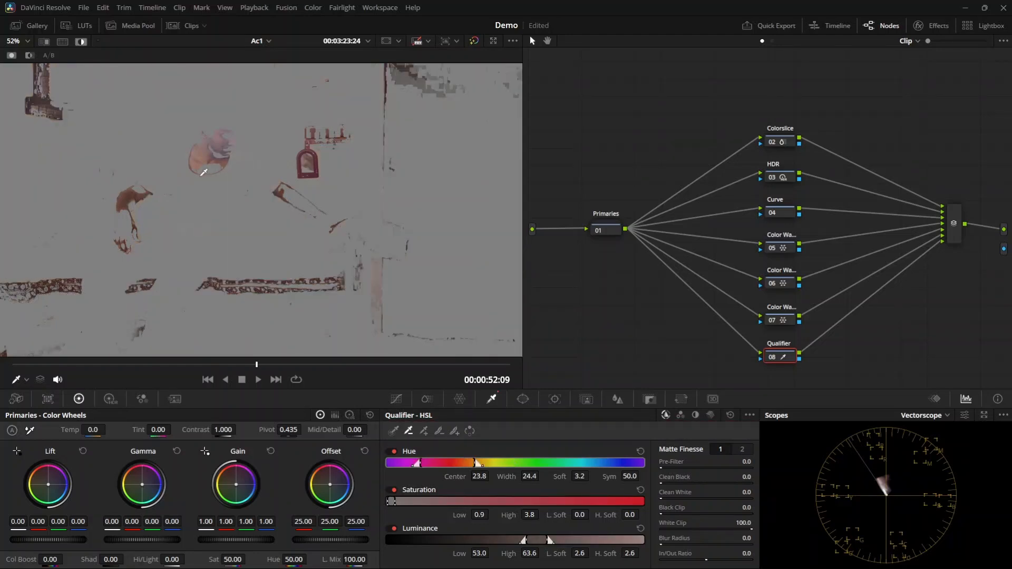
left_click(425, 431)
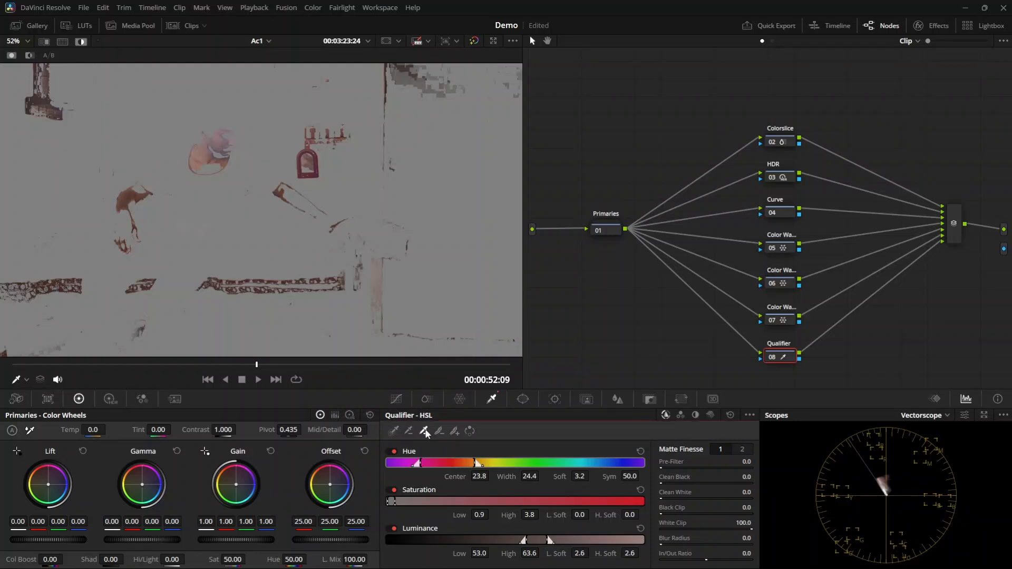
left_click(62, 101)
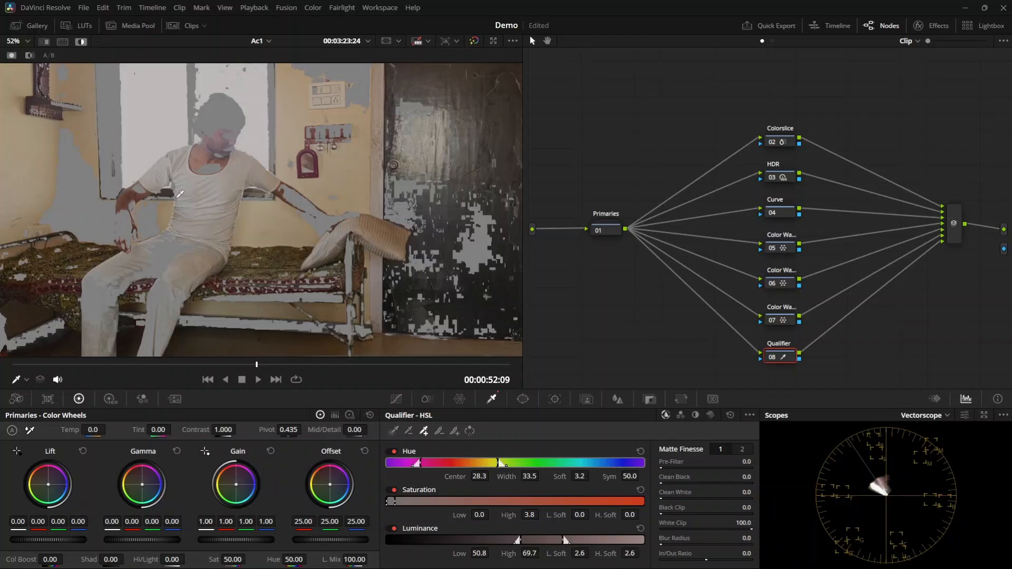
Try the feather subtract and feather add pickers on the key, and invert the selection and revert it
left_click(441, 431)
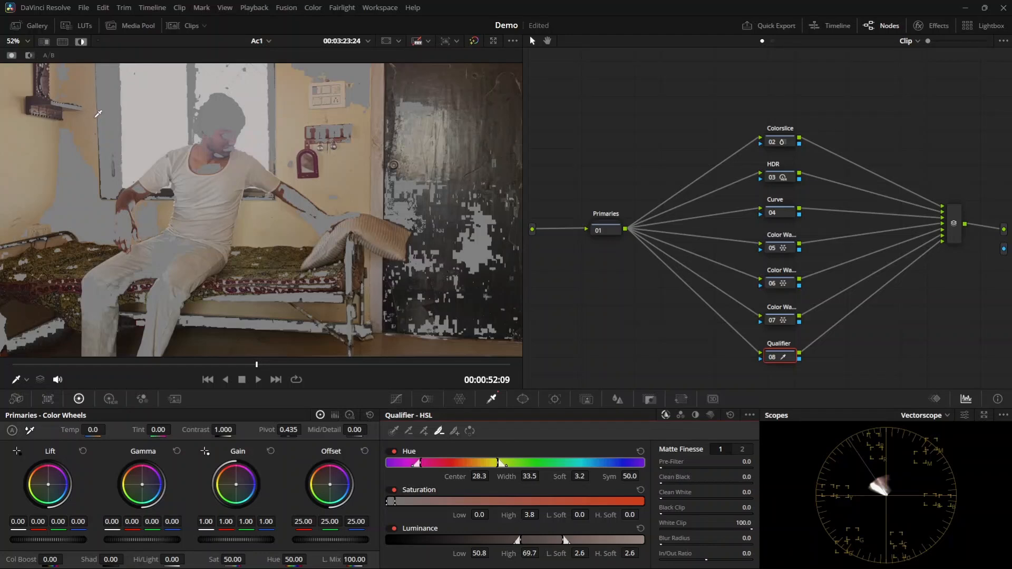
left_click(48, 125)
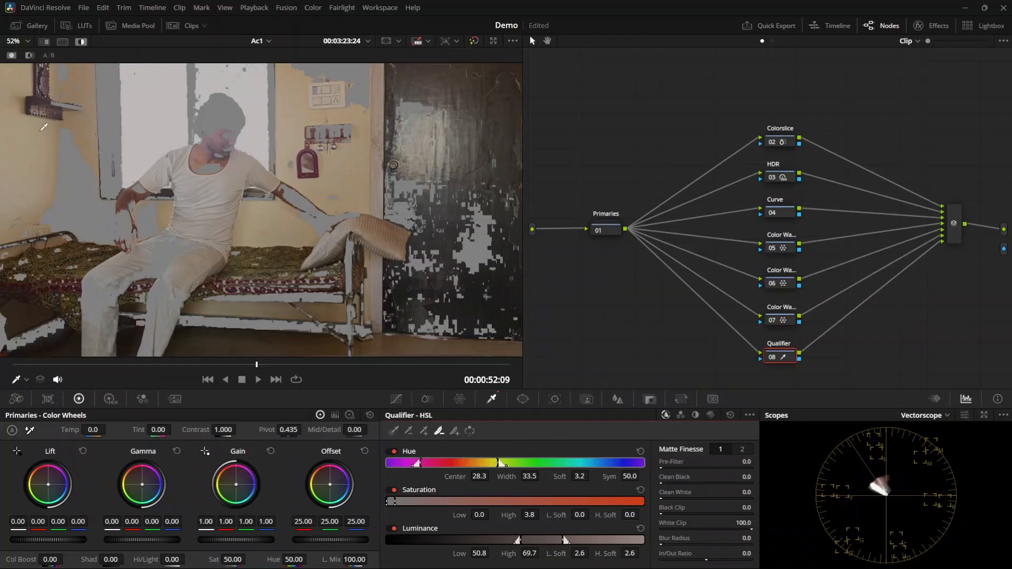
left_click(453, 432)
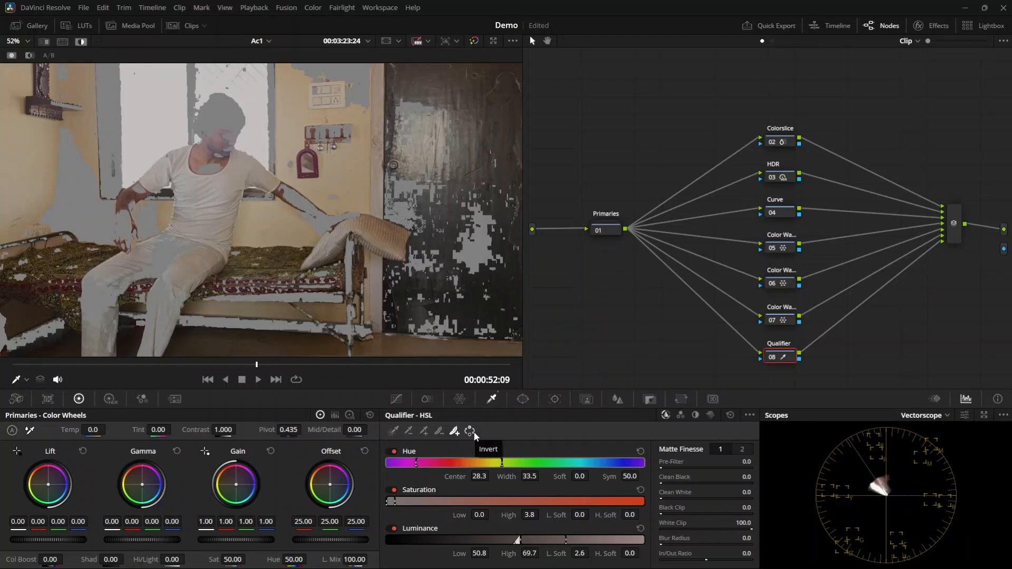
left_click(474, 434)
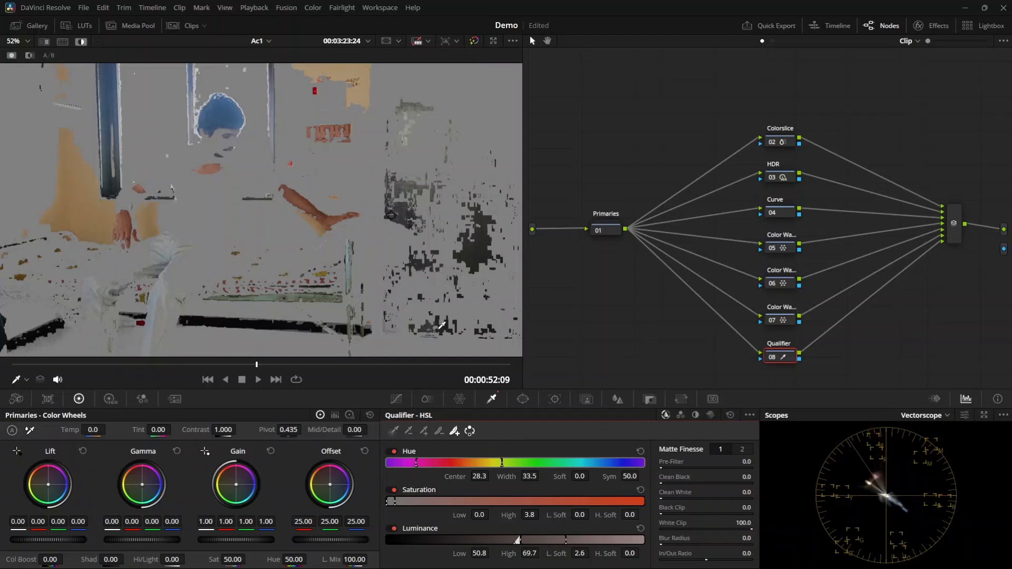
left_click(471, 432)
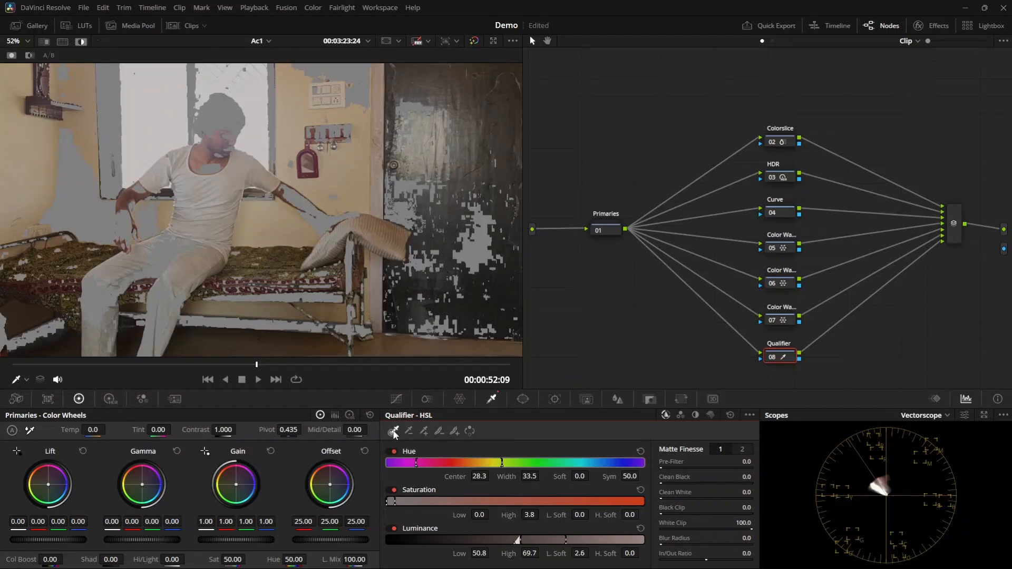
Resample the wall shelf and set the key's luminance to Low 54.0, High 62.0, L. Soft 2.2 and H. Soft 4.0
left_click(44, 80)
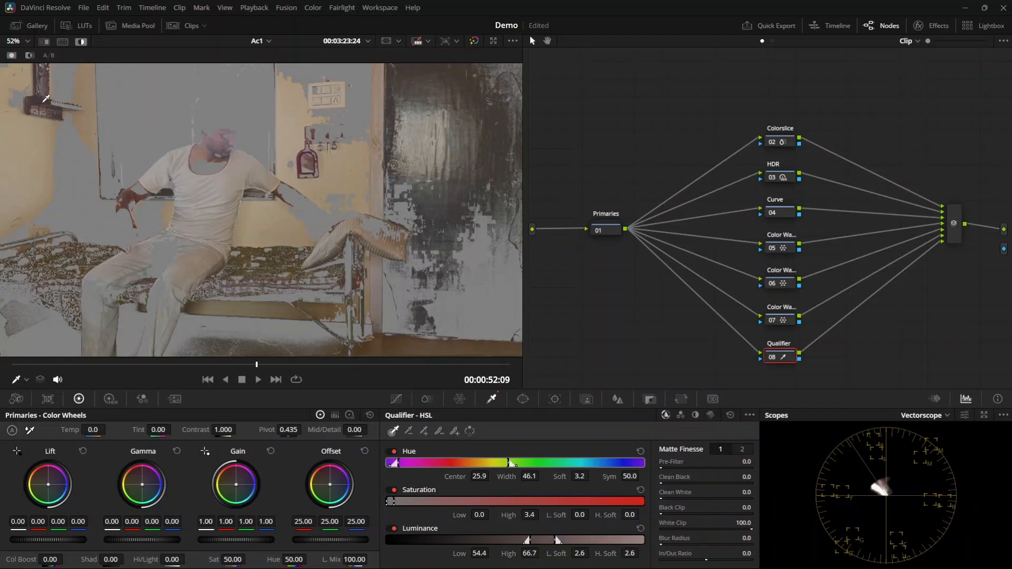
left_click(46, 98)
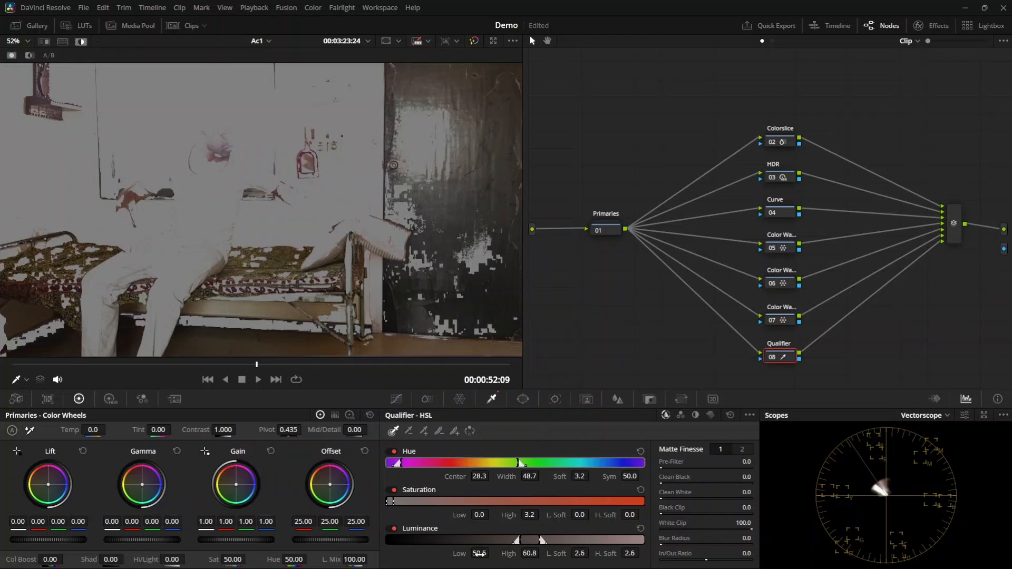
left_click_drag(480, 554, 630, 554)
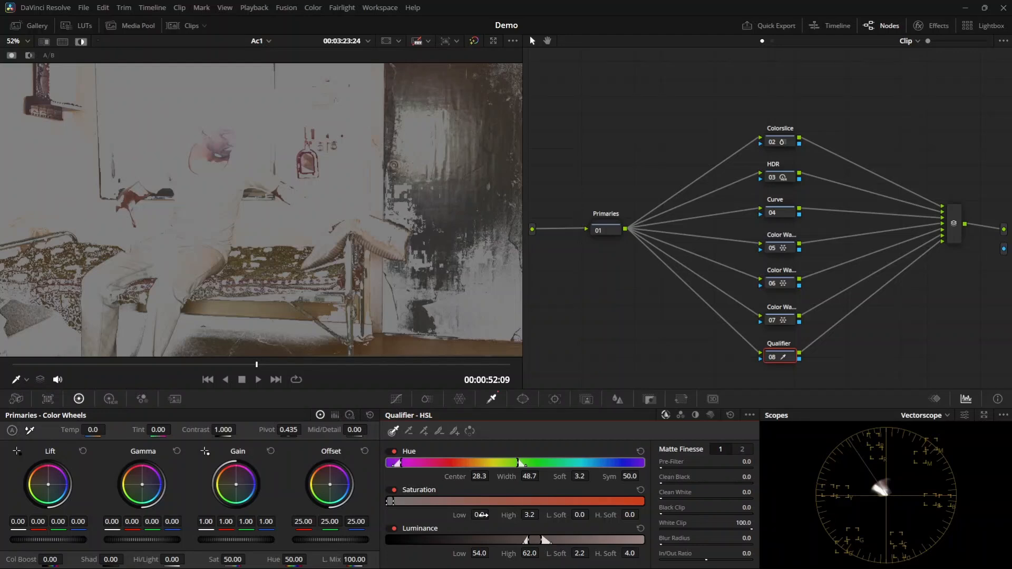
Narrow the key to saturation Low 0.3, High 2.0, L. Soft 3.5 and hue Center 27.9, Width 10.7
left_click_drag(481, 516, 492, 515)
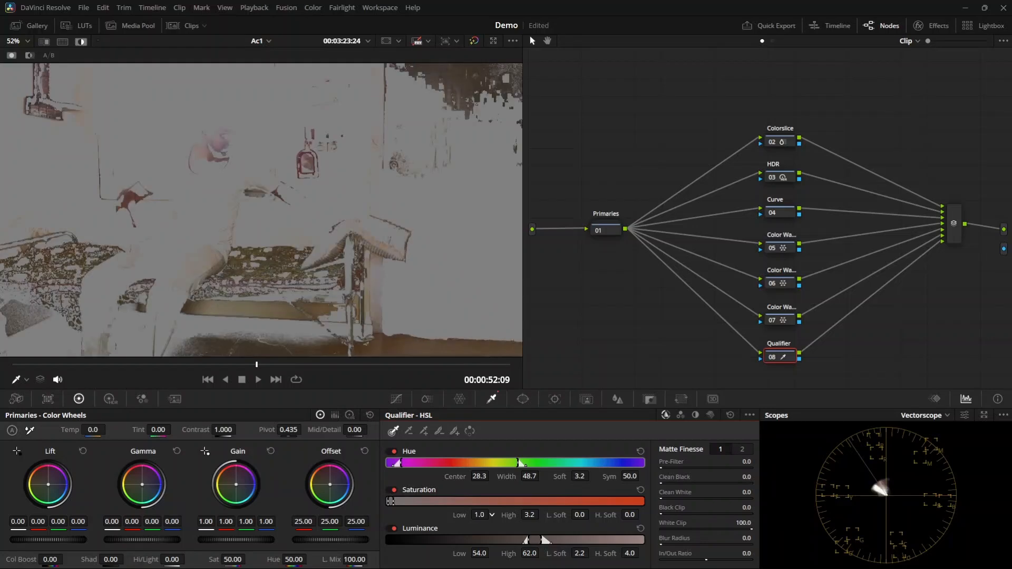
left_click_drag(537, 515, 643, 515)
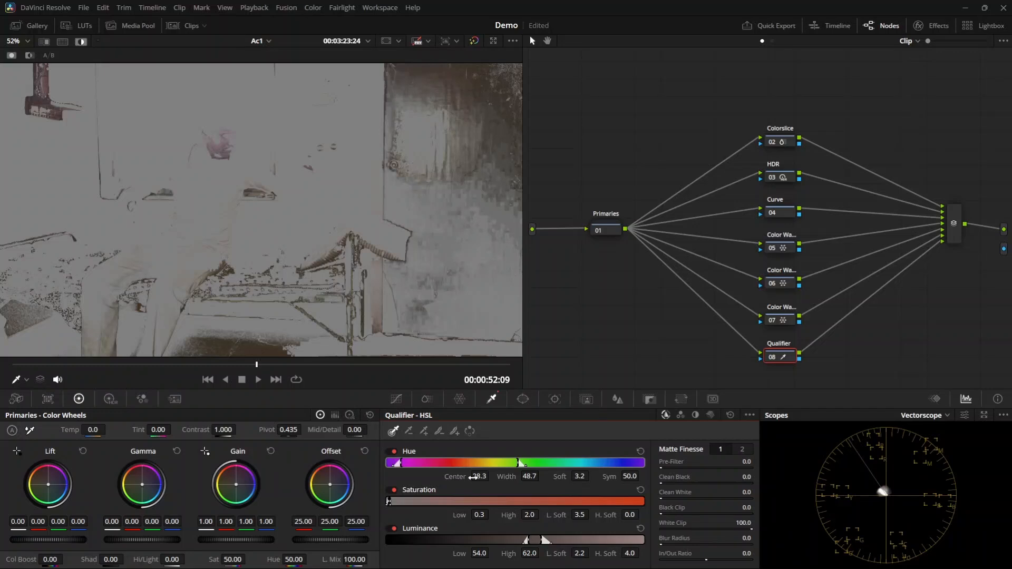
left_click_drag(479, 477, 502, 476)
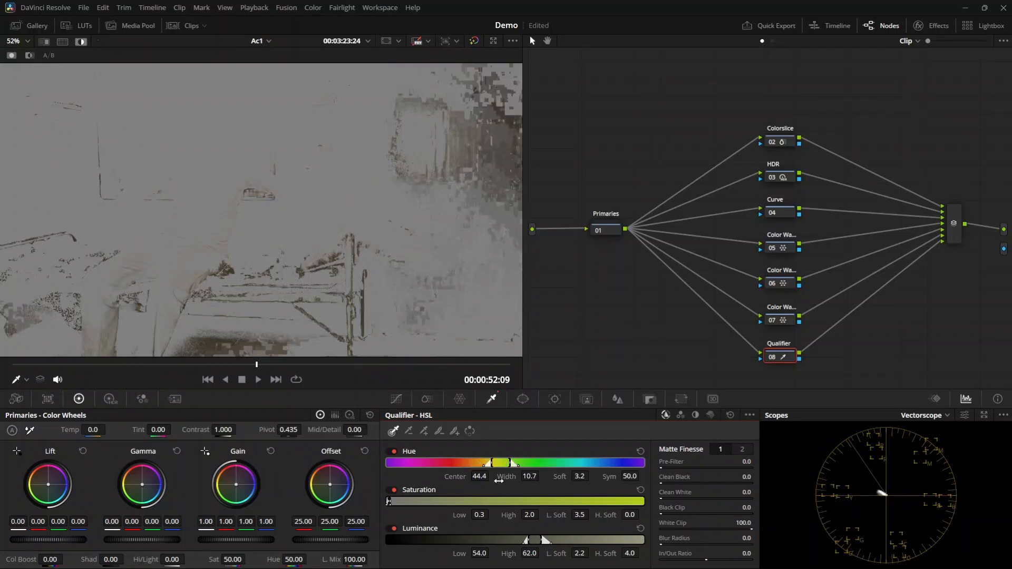
left_click_drag(477, 478, 401, 478)
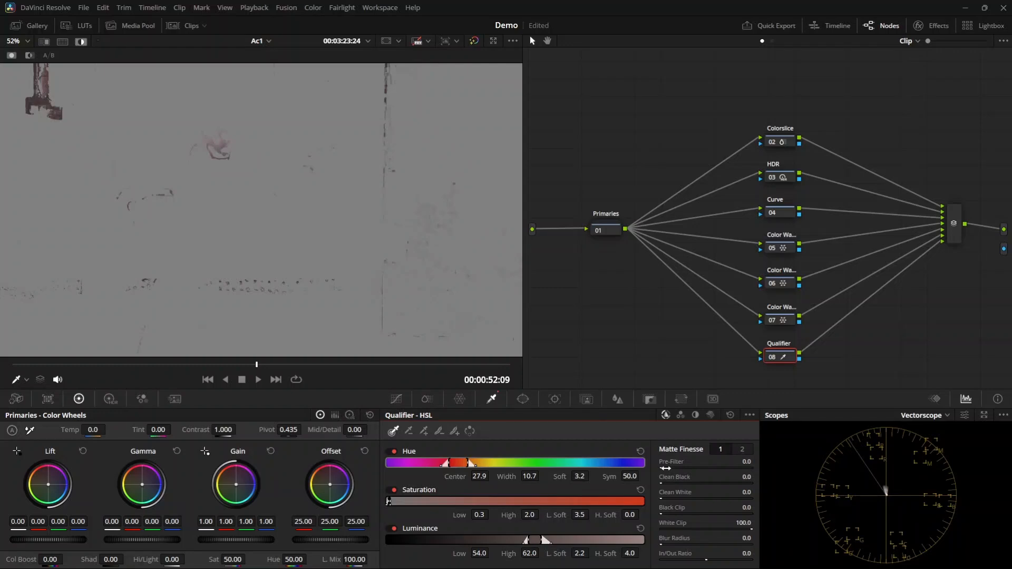
Refine the matte: Pre-Filter 1.9, Clean Black 7.8, Clean White 42.7, Black Clip 77.6, White Clip 86.7, Blur Radius 159.0, In/Out Ratio -18.8
mouse_move(665, 468)
left_mouse_down()
mouse_move(680, 469)
mouse_move(666, 469)
left_mouse_up()
mouse_move(661, 481)
left_mouse_down()
mouse_move(692, 481)
mouse_move(665, 498)
mouse_move(684, 497)
mouse_move(667, 482)
left_mouse_up()
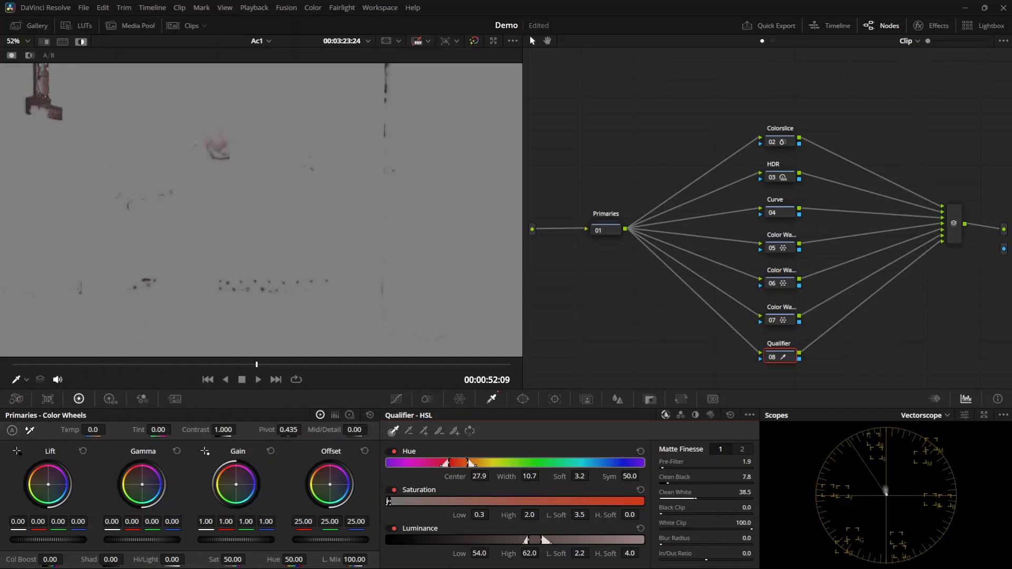
left_click_drag(684, 497, 700, 497)
left_click_drag(662, 517, 740, 529)
left_click_drag(662, 543, 672, 545)
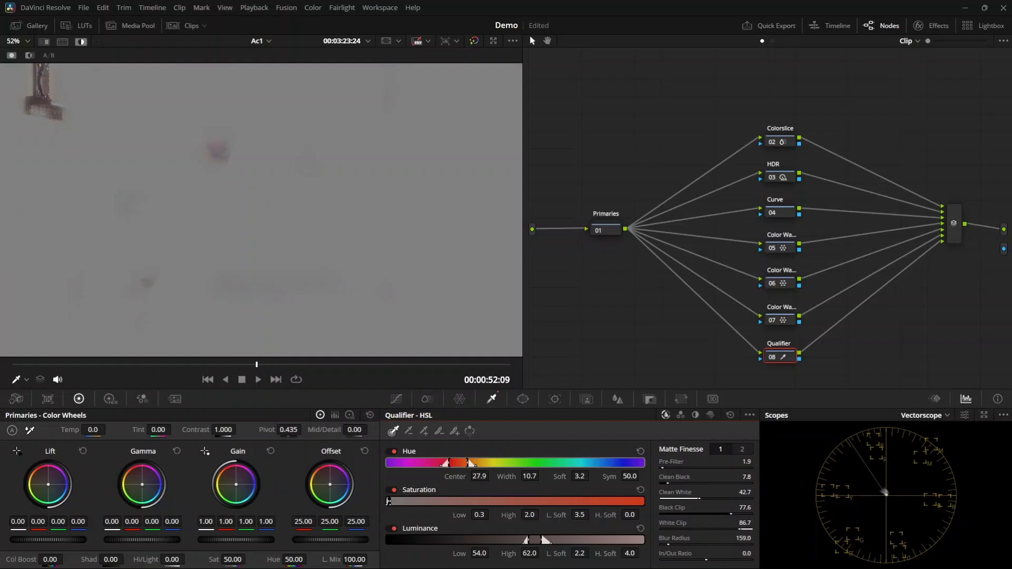
mouse_move(705, 554)
left_mouse_down()
mouse_move(665, 554)
mouse_move(698, 554)
left_mouse_up()
Try Shrink with a morph radius of 35.7 on the matte, switch the operation to Grow and reset the radius to 0
left_click(743, 450)
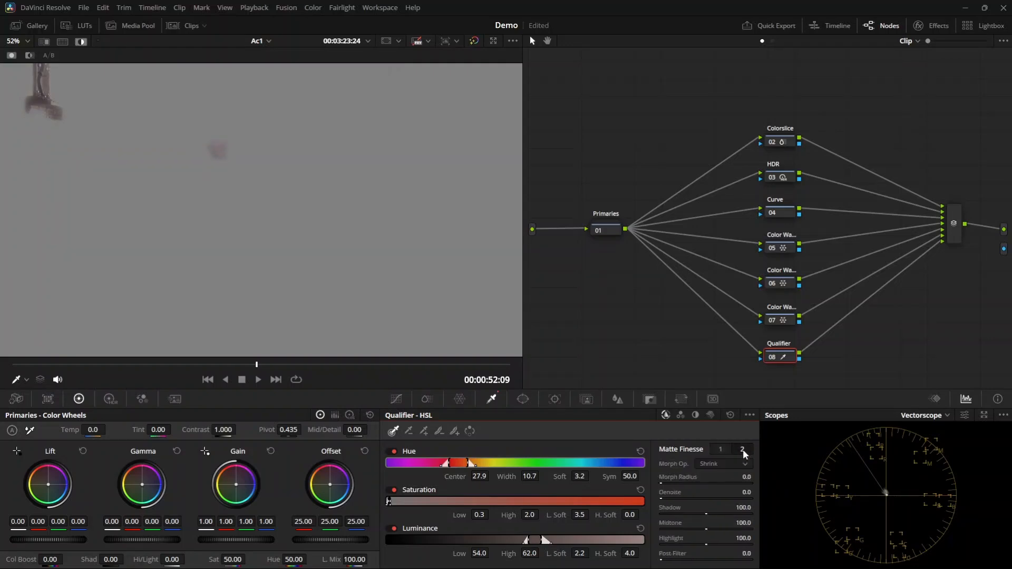
left_click(708, 465)
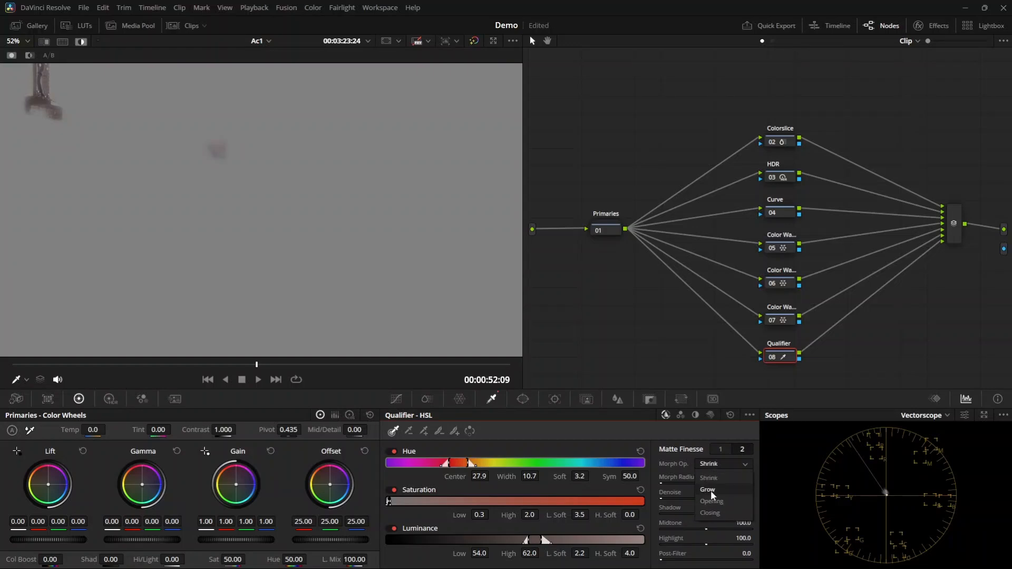
left_click(682, 442)
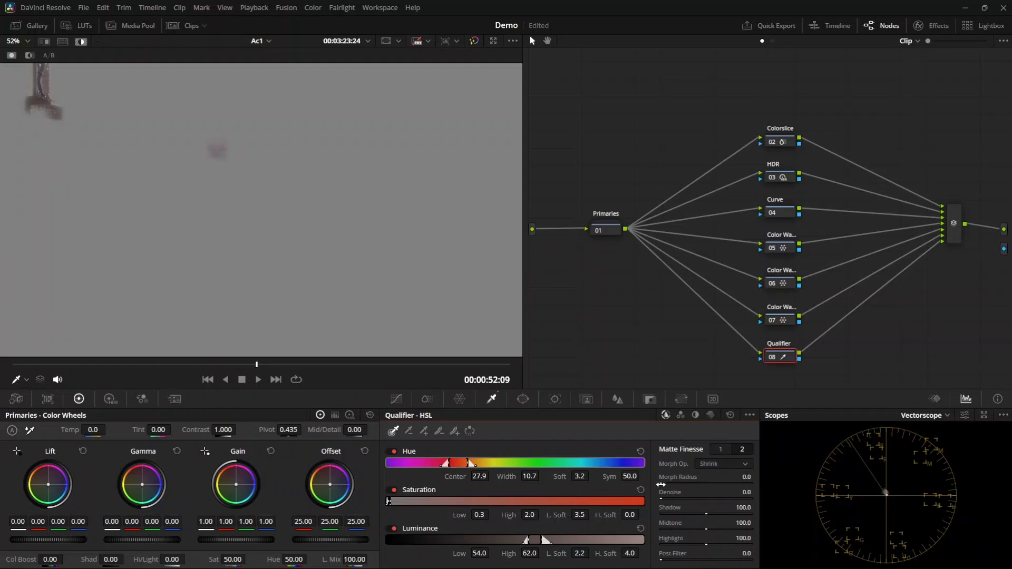
left_click_drag(663, 484, 689, 484)
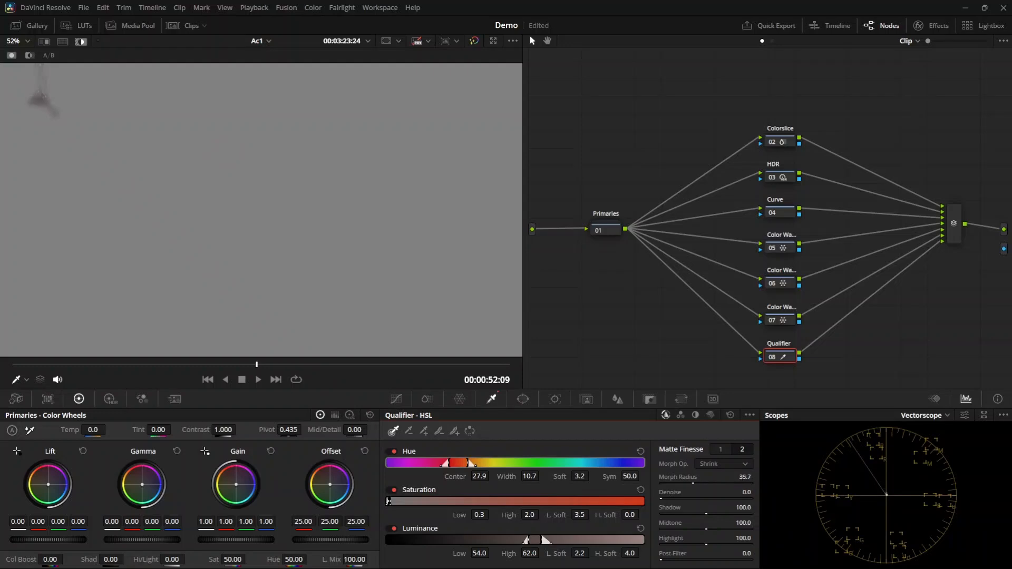
left_click(722, 463)
left_click(716, 490)
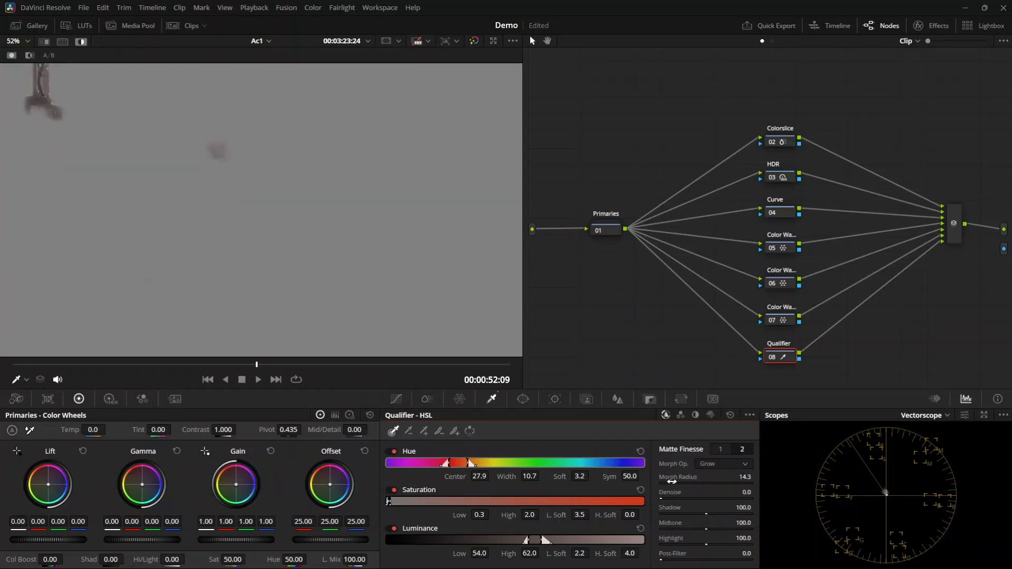
double_click(671, 481)
Try and reset the matte's denoise, set the post-filter to 100.0 and turn off the selection highlight
left_click_drag(663, 500, 677, 498)
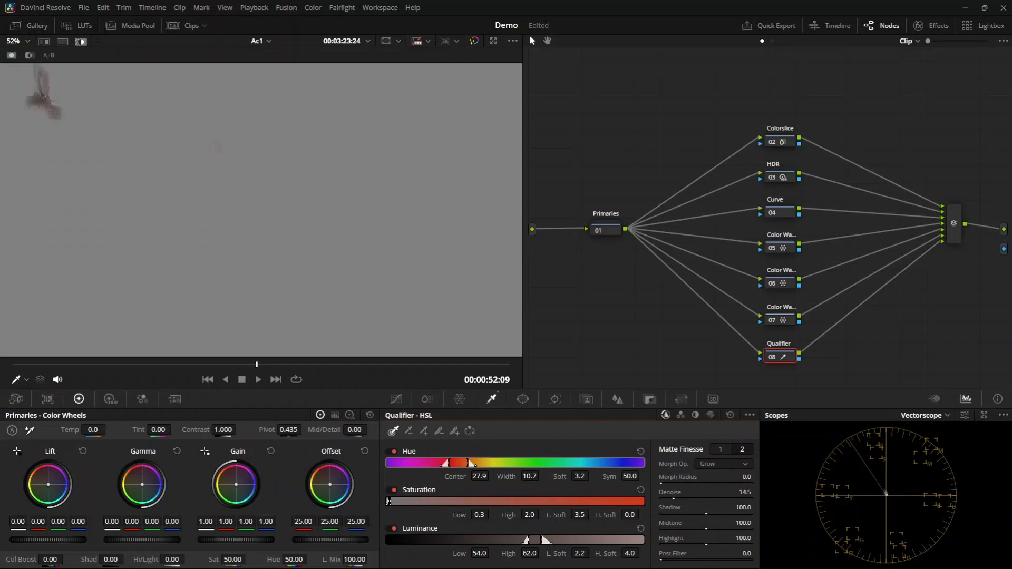
double_click(671, 494)
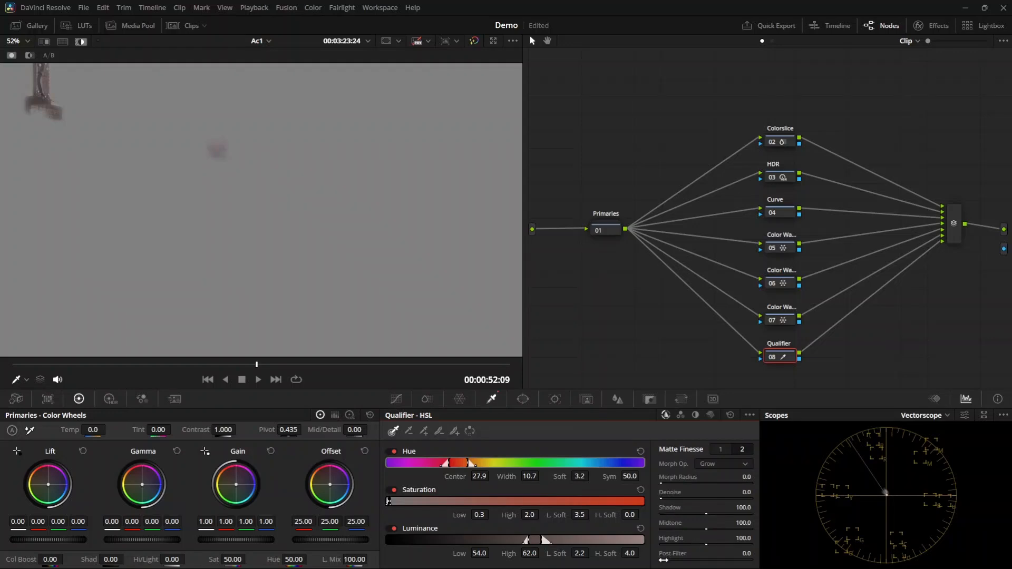
left_click_drag(663, 558, 752, 557)
left_click(83, 41)
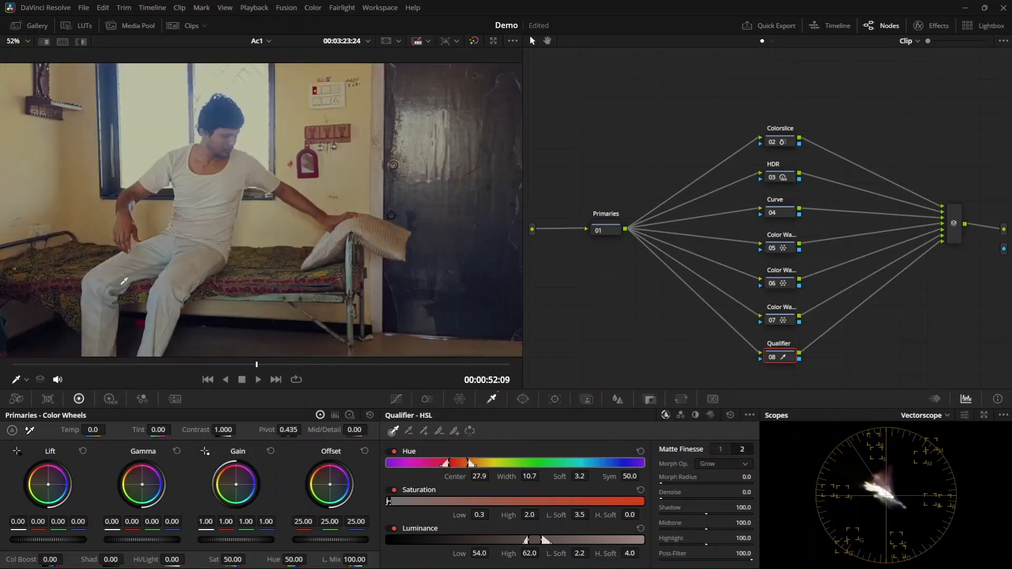
Raise the Qualifier node's saturation to 100 and toggle the node off and on to compare the result
left_click_drag(243, 559, 249, 559)
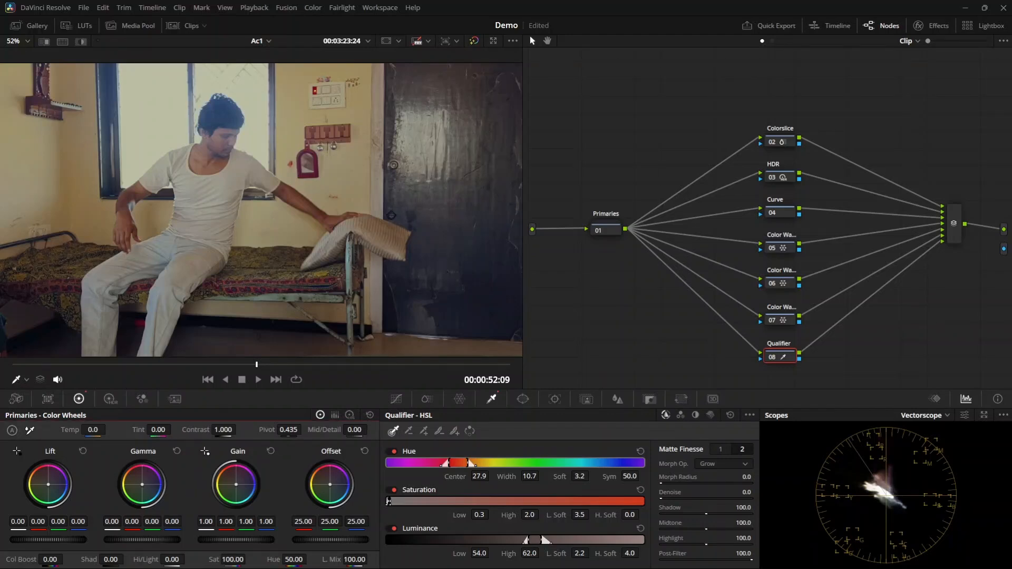
left_click(773, 355)
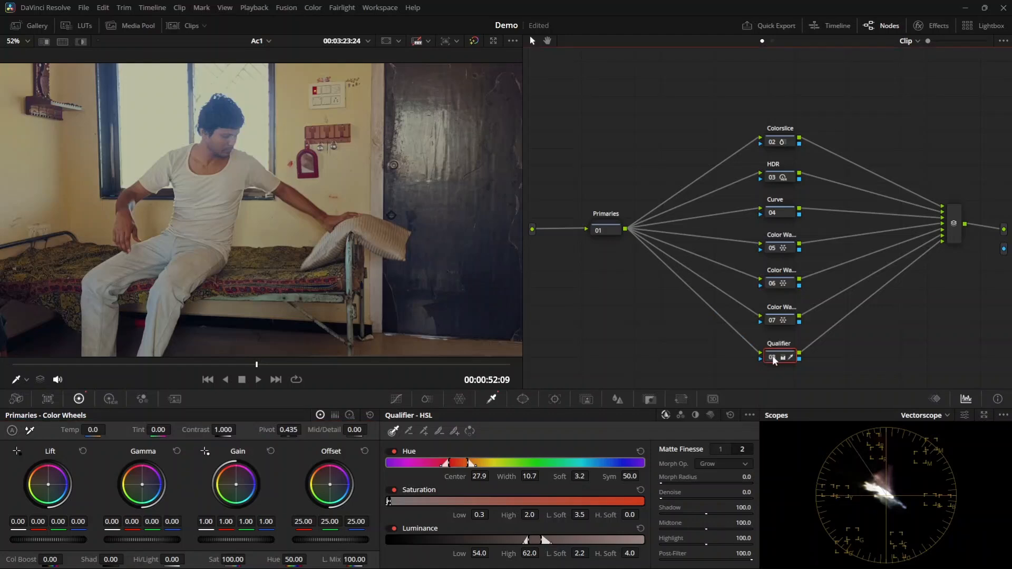
left_click(773, 355)
Go through the qualifier's alternative modes, including RGB and 3D, and return to HSL
left_click(680, 415)
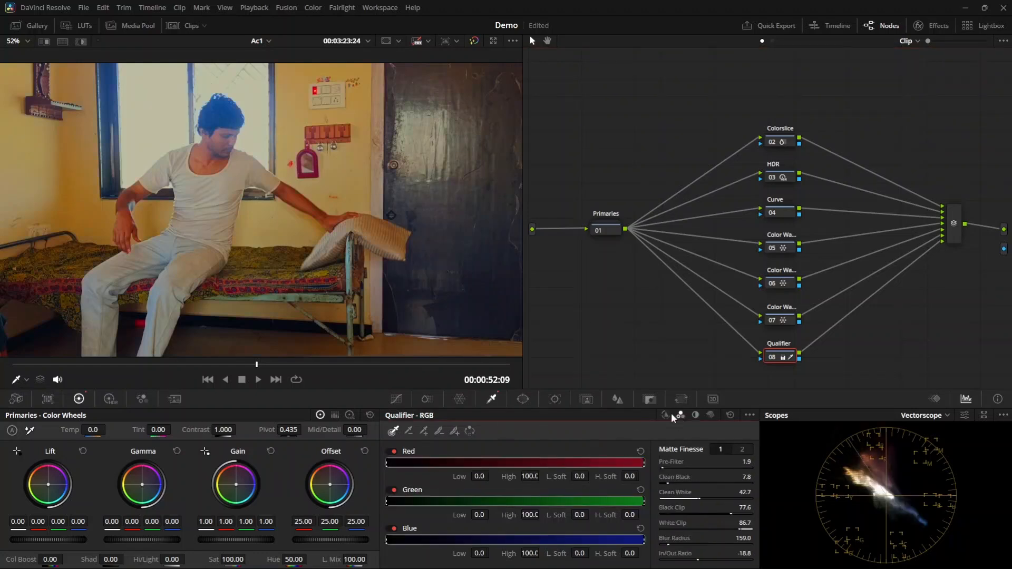
left_click(695, 415)
left_click(710, 415)
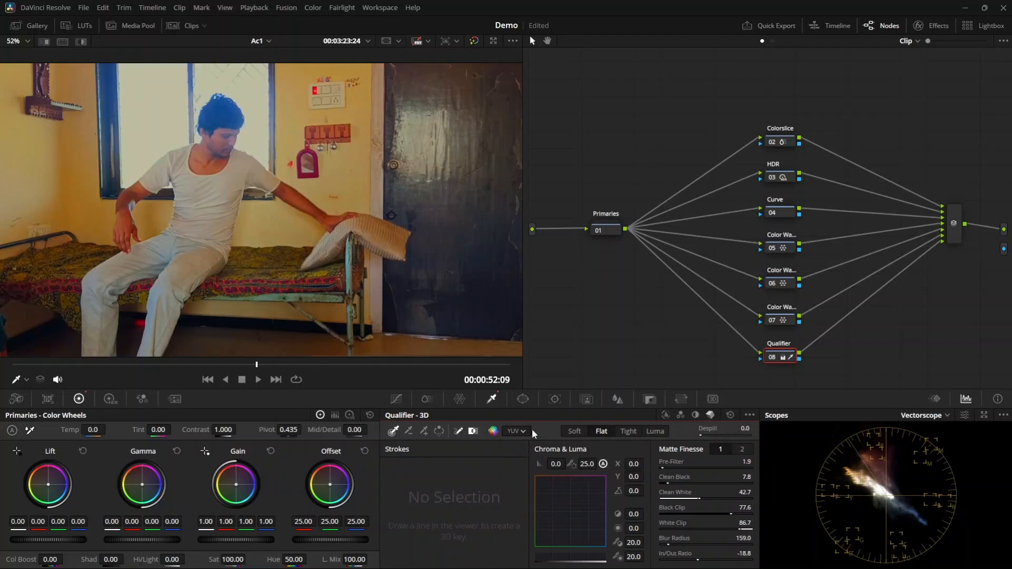
left_click(664, 415)
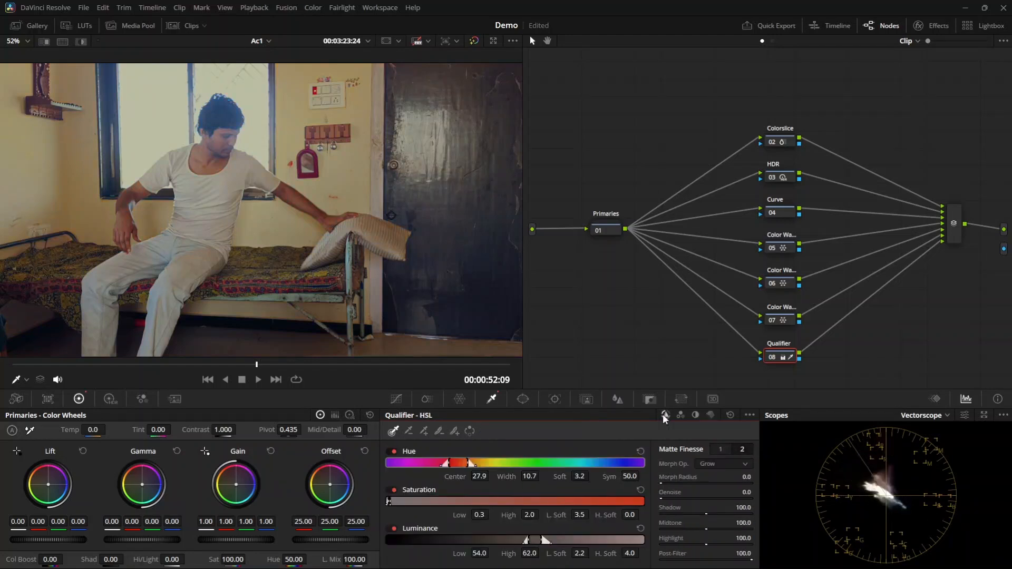